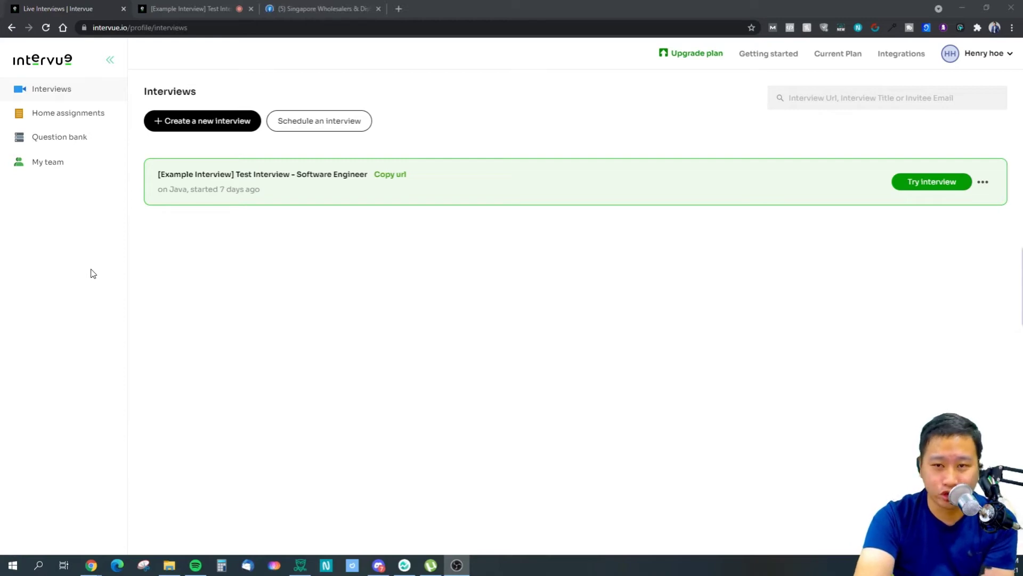
- Open the Home assignments library listing tests like 'Devops Engineer'
{"action": "left_click", "coordinate": [41, 114]}
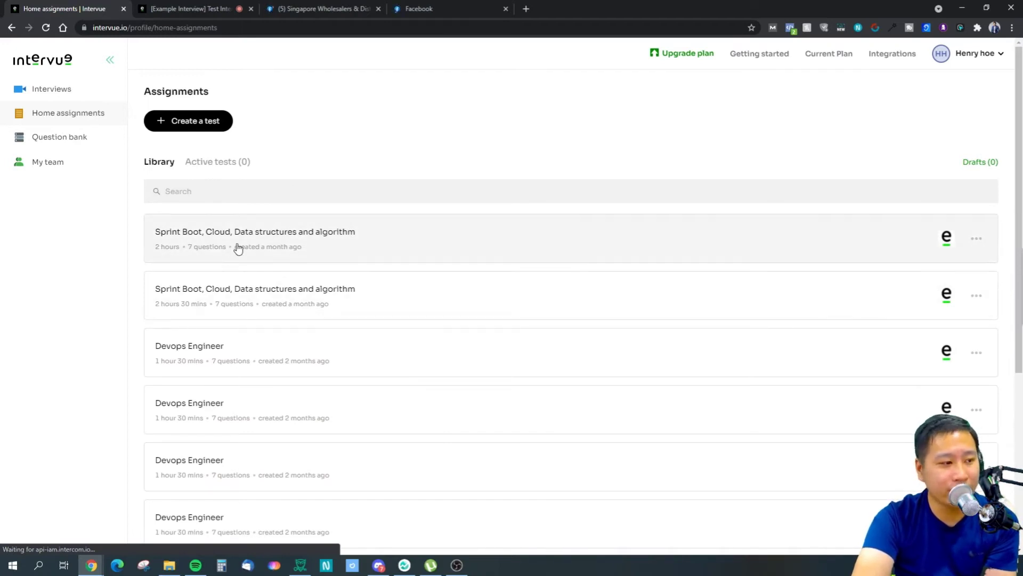
- Browse the 2 hours 30 mins Sprint Boot test, view Question bank categories, then return to Interviews
{"action": "left_click", "coordinate": [288, 297]}
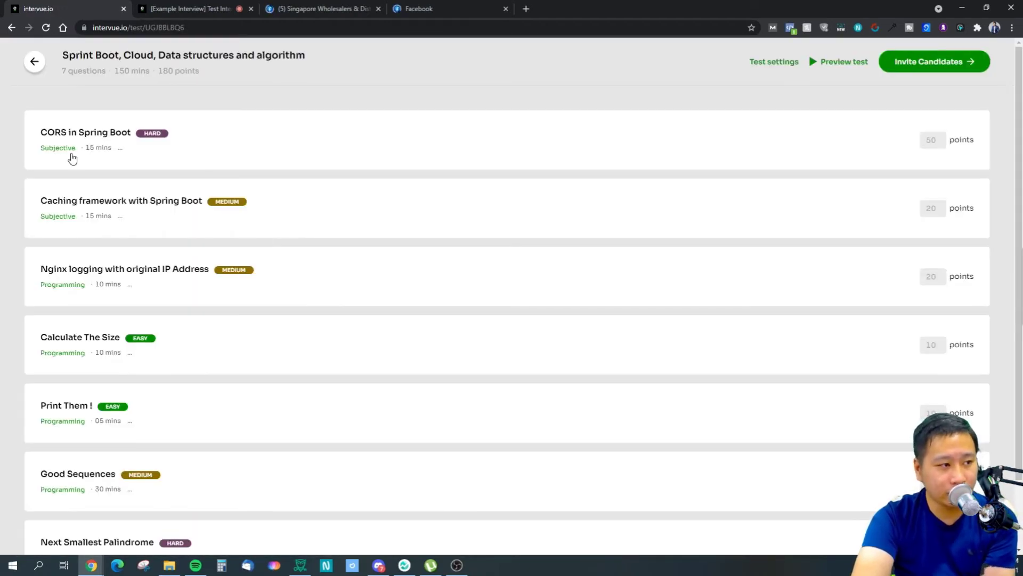
{"action": "scroll", "coordinate": [373, 309], "scroll_direction": "down", "scroll_amount": 2}
{"action": "scroll", "coordinate": [261, 334], "scroll_direction": "up", "scroll_amount": 2}
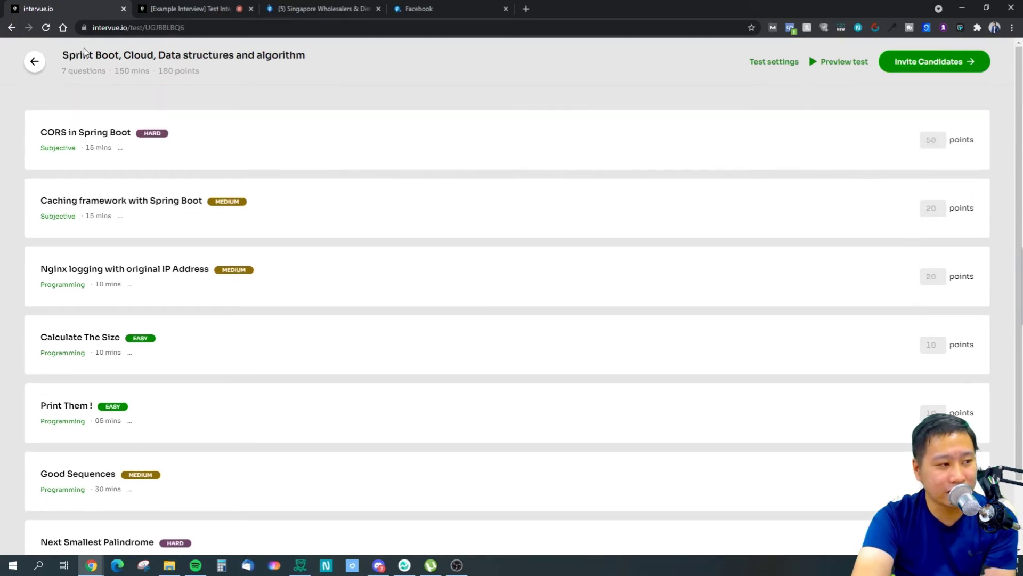
{"action": "left_click", "coordinate": [34, 61]}
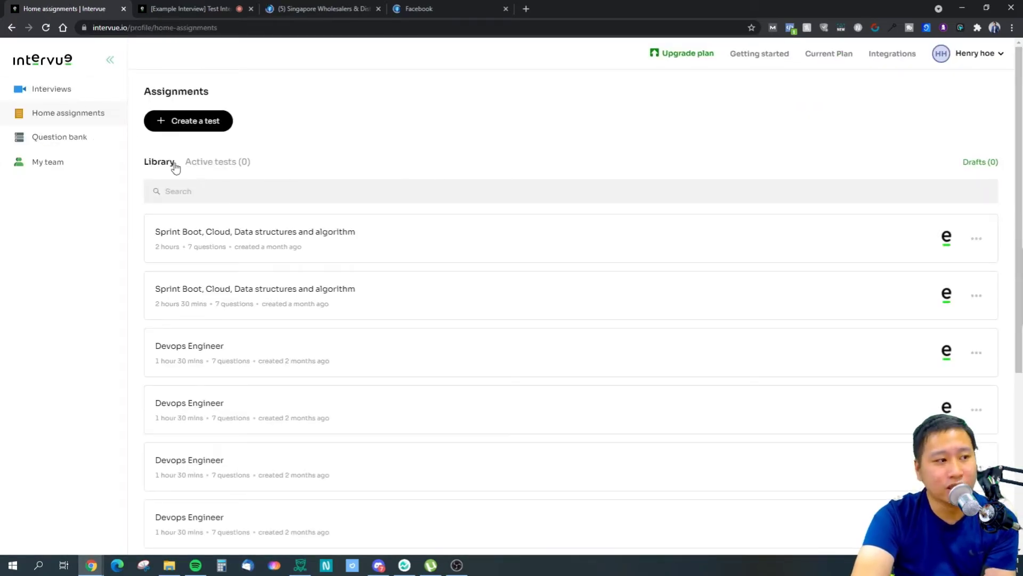
{"action": "left_click", "coordinate": [40, 137]}
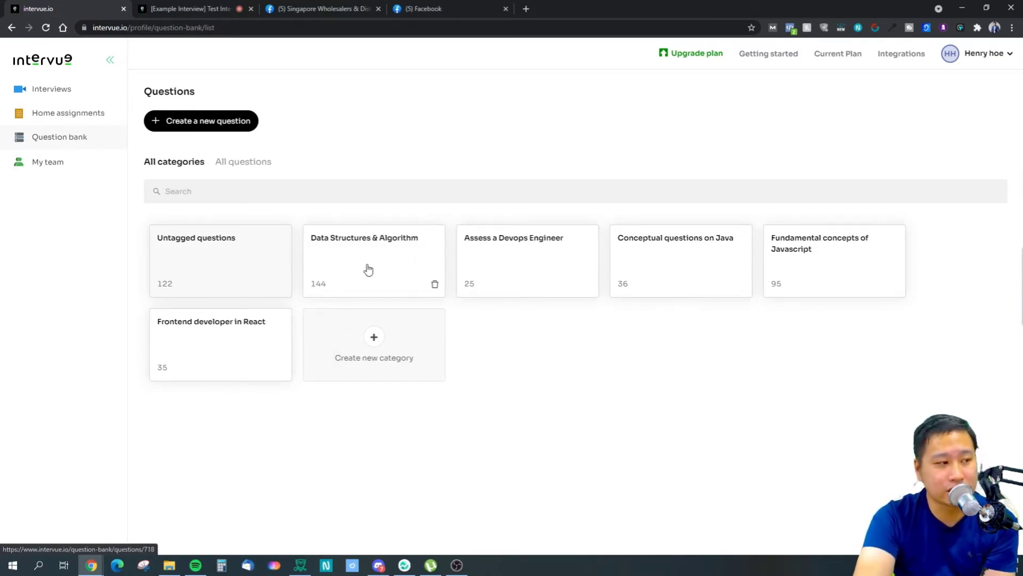
{"action": "left_click", "coordinate": [51, 90]}
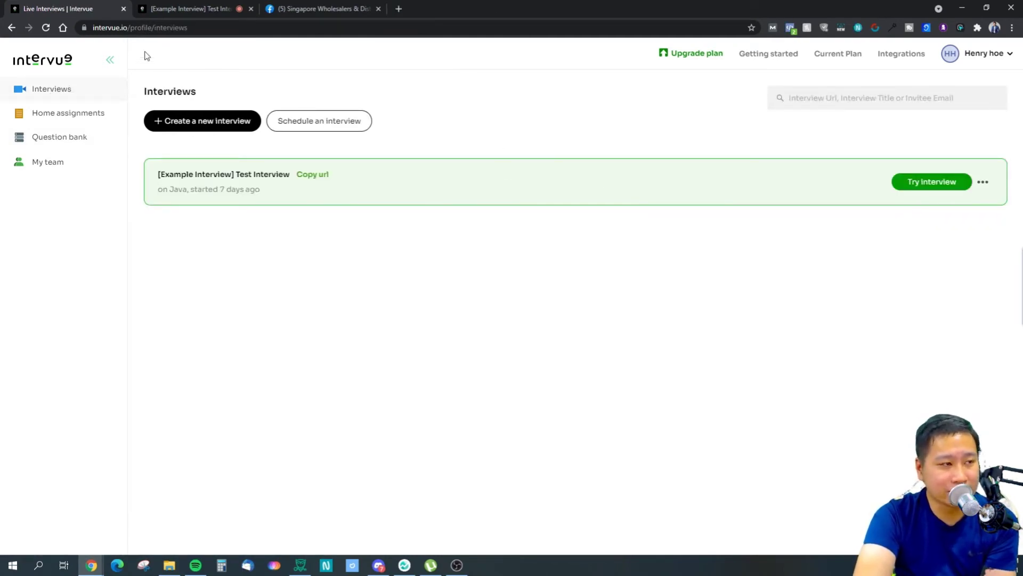
- In the example interview's coding pad, bring up the drawing board and clear its canvas
{"action": "left_click", "coordinate": [182, 6]}
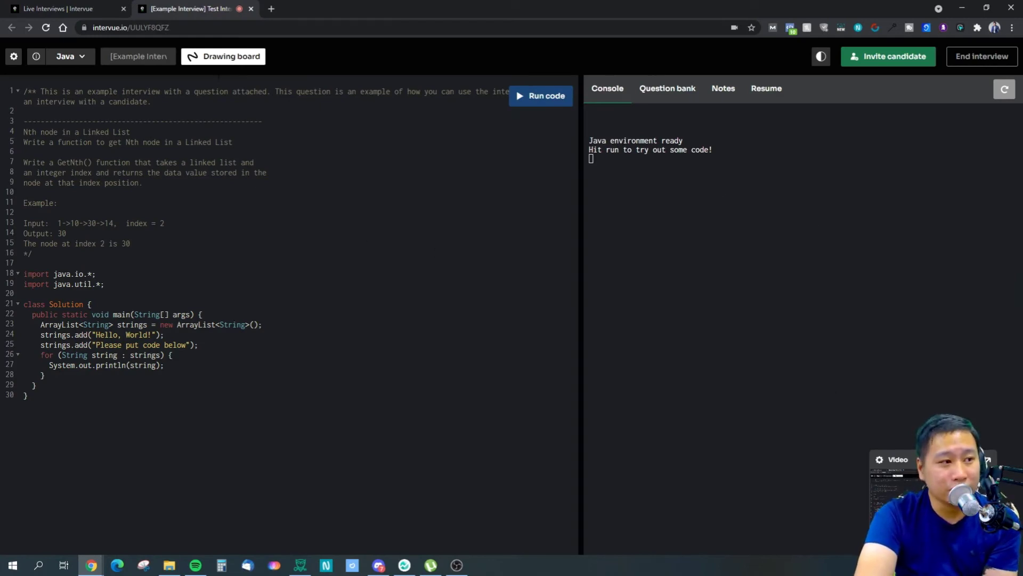
{"action": "left_click", "coordinate": [225, 60]}
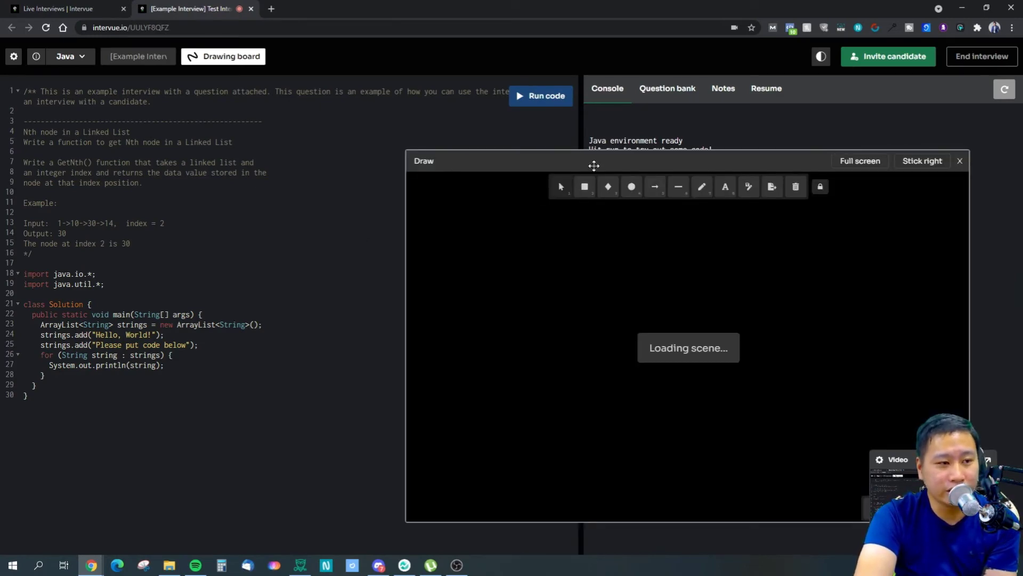
{"action": "mouse_move", "coordinate": [593, 166]}
{"action": "left_mouse_down"}
{"action": "mouse_move", "coordinate": [359, 143]}
{"action": "mouse_move", "coordinate": [329, 118]}
{"action": "left_mouse_up"}
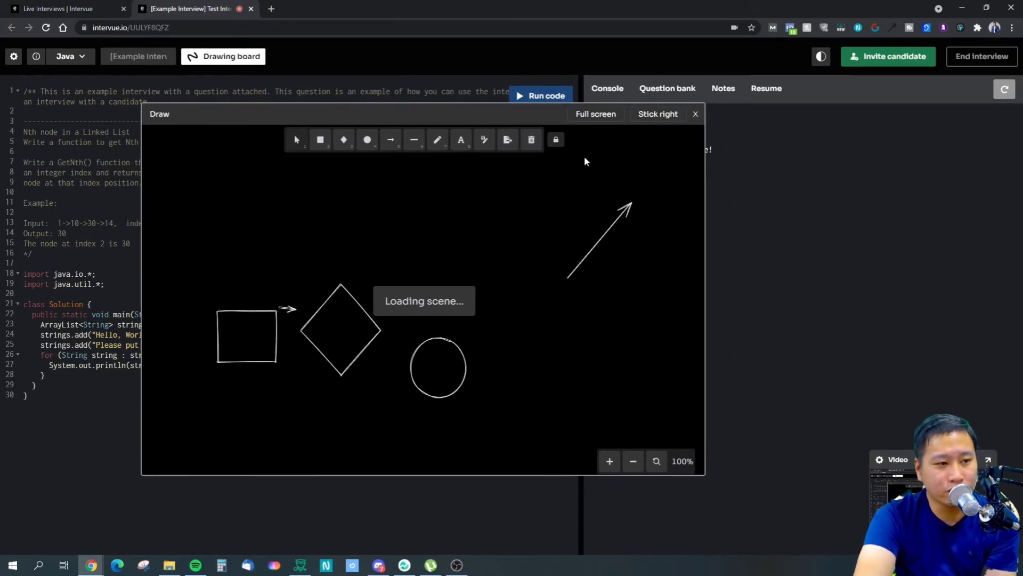
{"action": "left_click", "coordinate": [532, 142]}
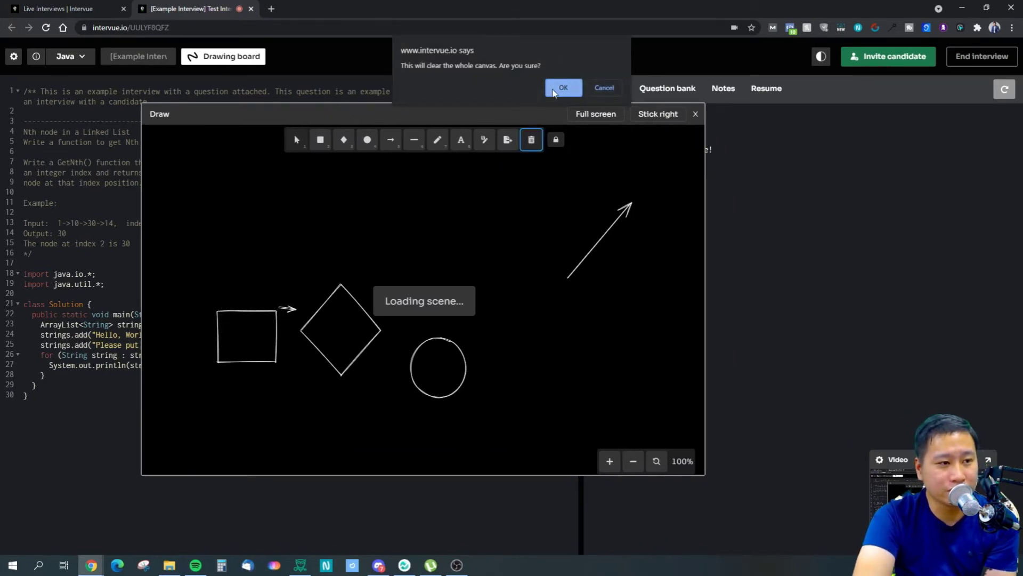
{"action": "left_click", "coordinate": [554, 91]}
- Draw a square, a diamond to its right and a connecting arrow, then close the board
{"action": "left_click", "coordinate": [321, 140]}
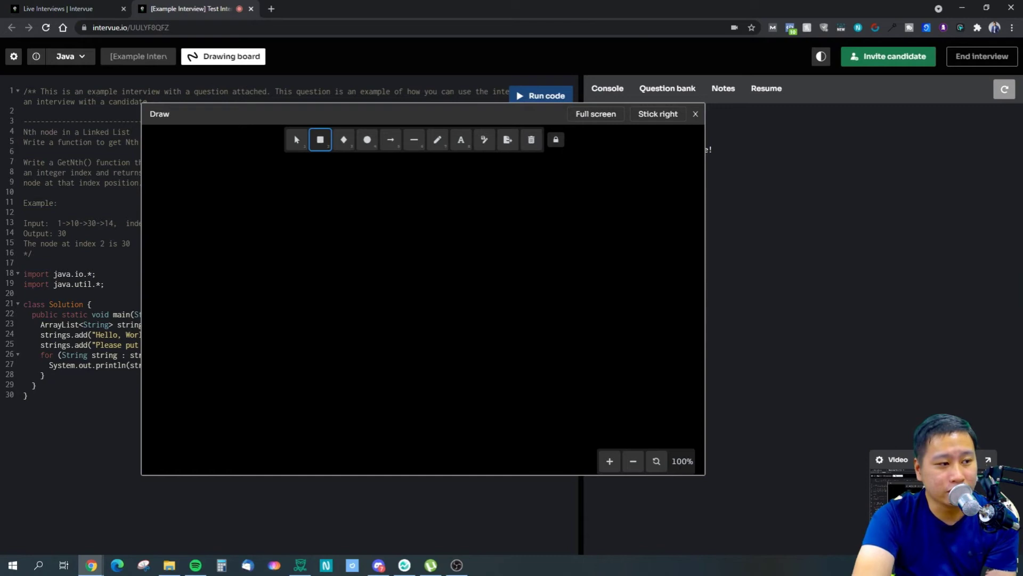
{"action": "mouse_move", "coordinate": [174, 195]}
{"action": "left_mouse_down"}
{"action": "mouse_move", "coordinate": [248, 251]}
{"action": "mouse_move", "coordinate": [237, 251]}
{"action": "left_mouse_up"}
{"action": "left_click", "coordinate": [344, 139]}
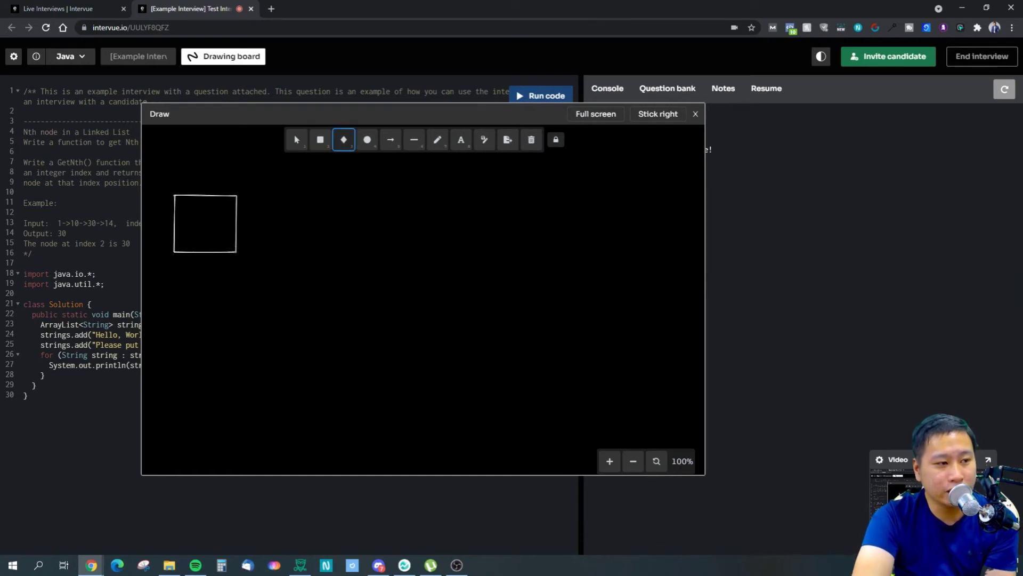
{"action": "mouse_move", "coordinate": [312, 198]}
{"action": "left_mouse_down"}
{"action": "mouse_move", "coordinate": [366, 283]}
{"action": "mouse_move", "coordinate": [378, 277]}
{"action": "left_mouse_up"}
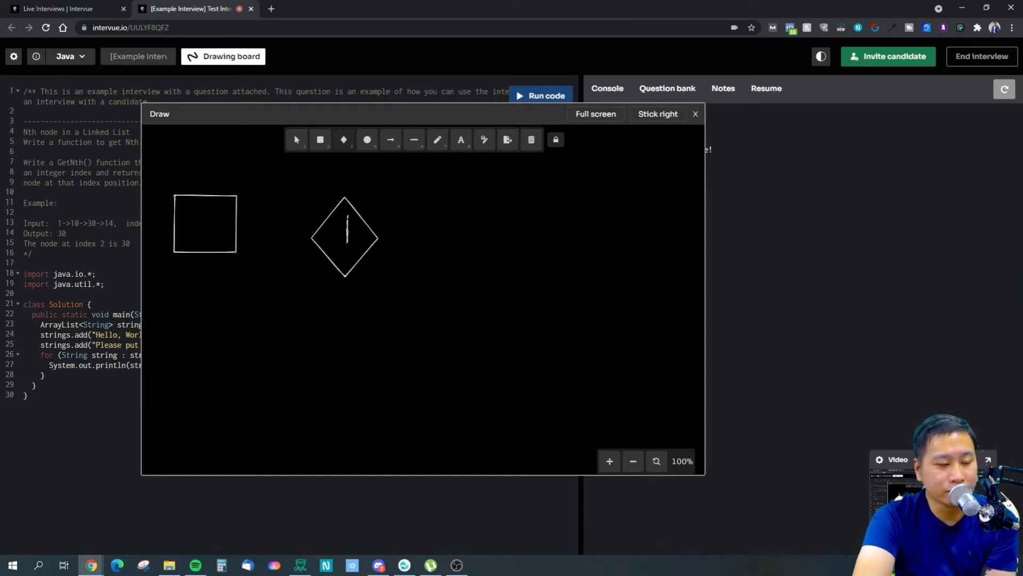
{"action": "key", "text": "ctrl+z"}
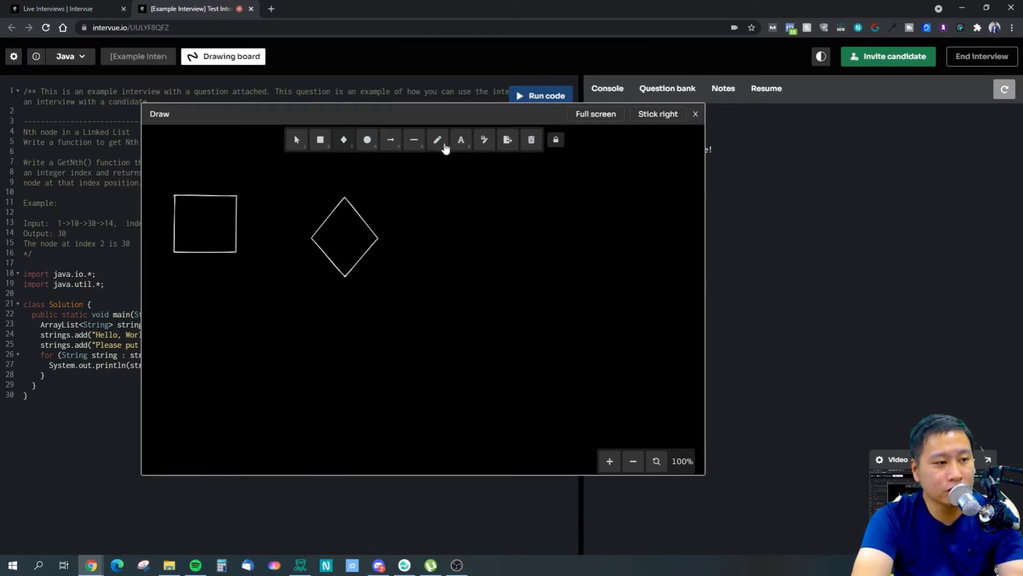
{"action": "left_click", "coordinate": [389, 141]}
{"action": "left_click_drag", "start_coordinate": [252, 220], "coordinate": [305, 229]}
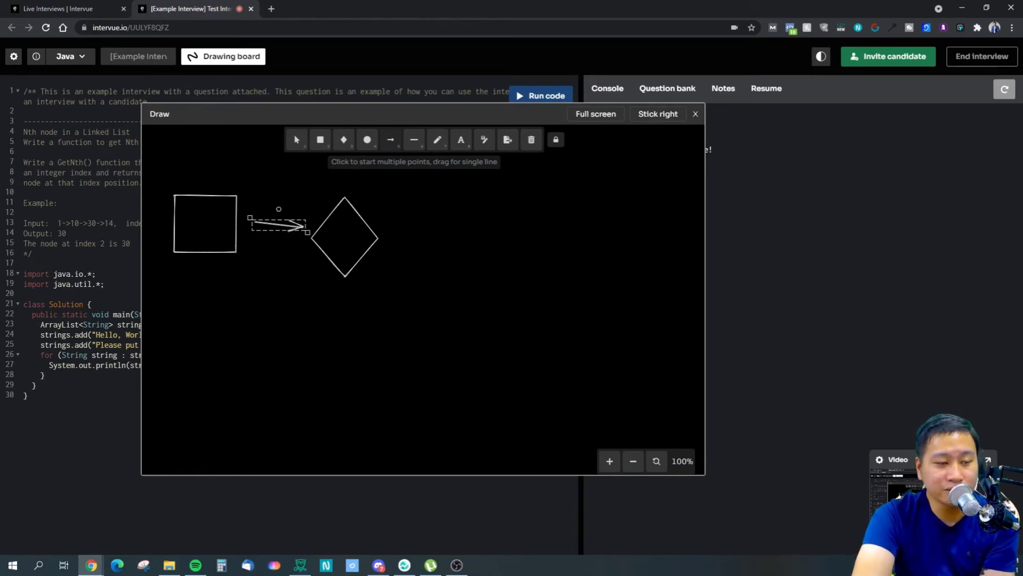
{"action": "left_click", "coordinate": [696, 114]}
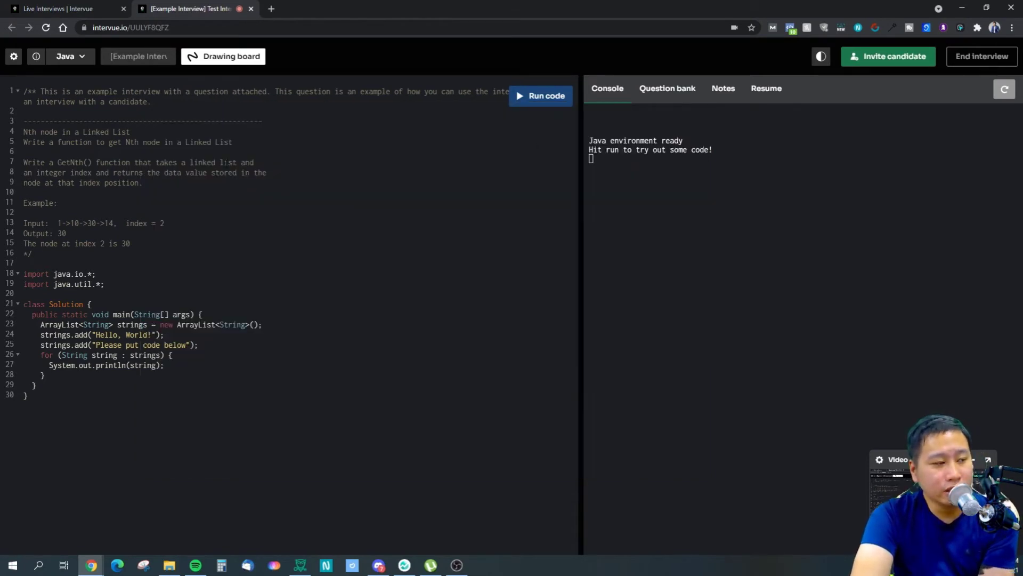
{"action": "left_click_drag", "start_coordinate": [26, 92], "coordinate": [41, 335]}
{"action": "left_click", "coordinate": [148, 345]}
{"action": "left_click", "coordinate": [70, 58]}
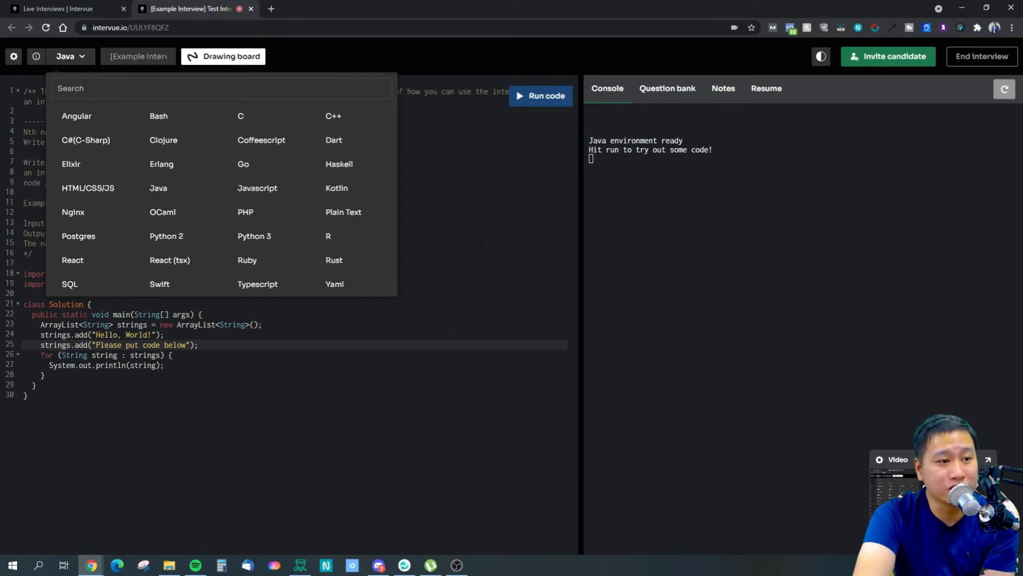
{"action": "left_click", "coordinate": [32, 253]}
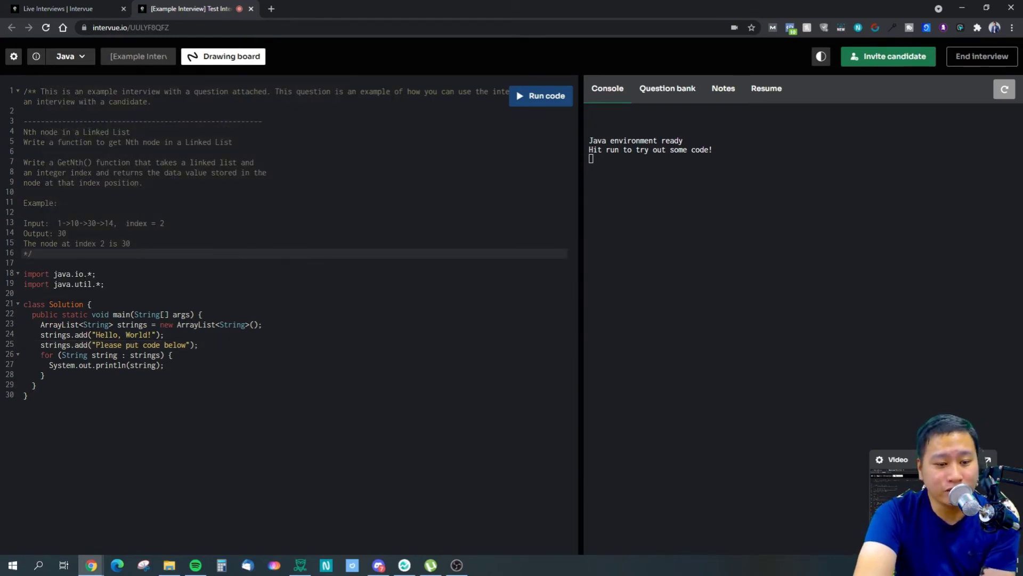
{"action": "left_click", "coordinate": [821, 57]}
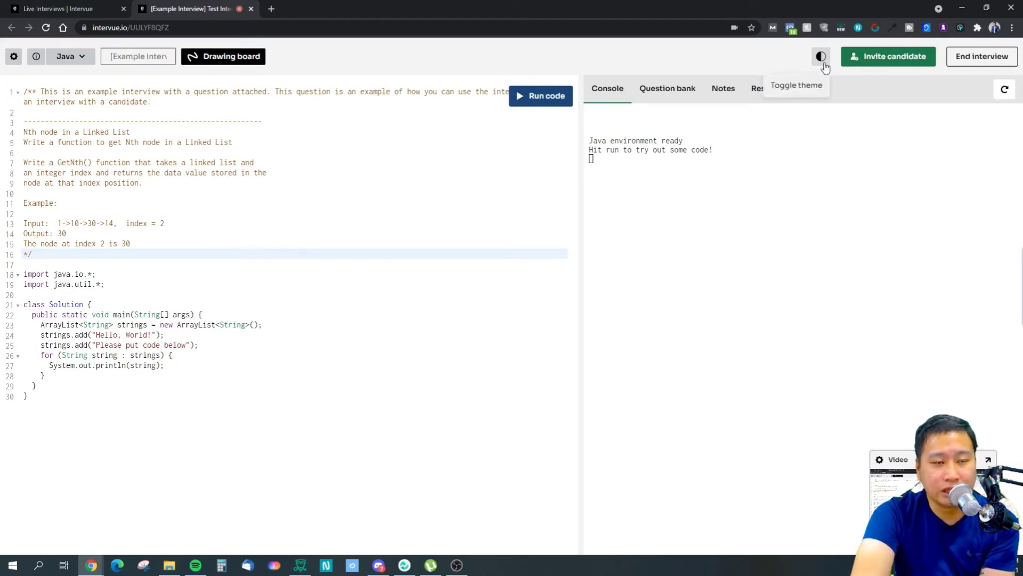
{"action": "left_click", "coordinate": [824, 61]}
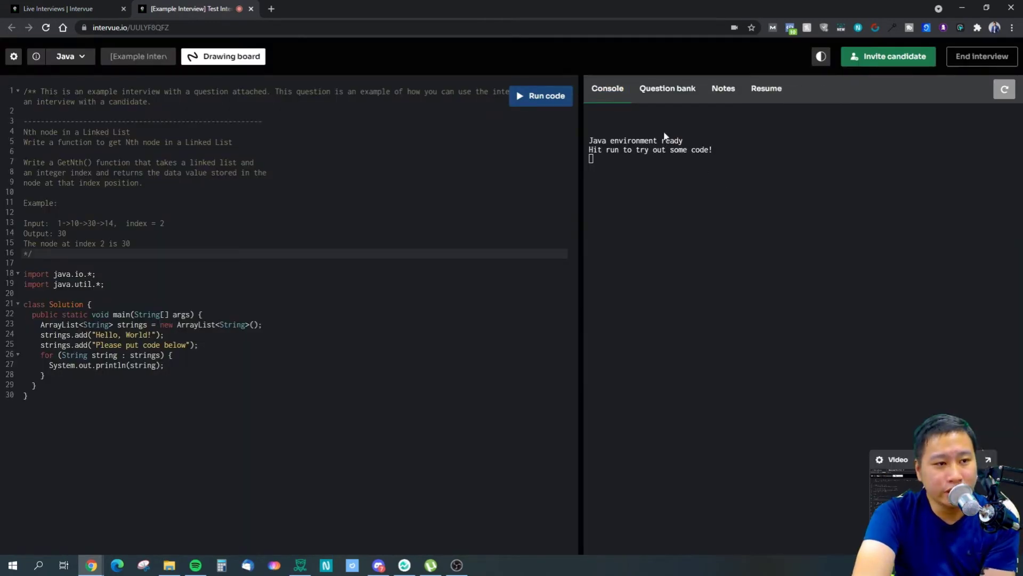
{"action": "left_click", "coordinate": [673, 94]}
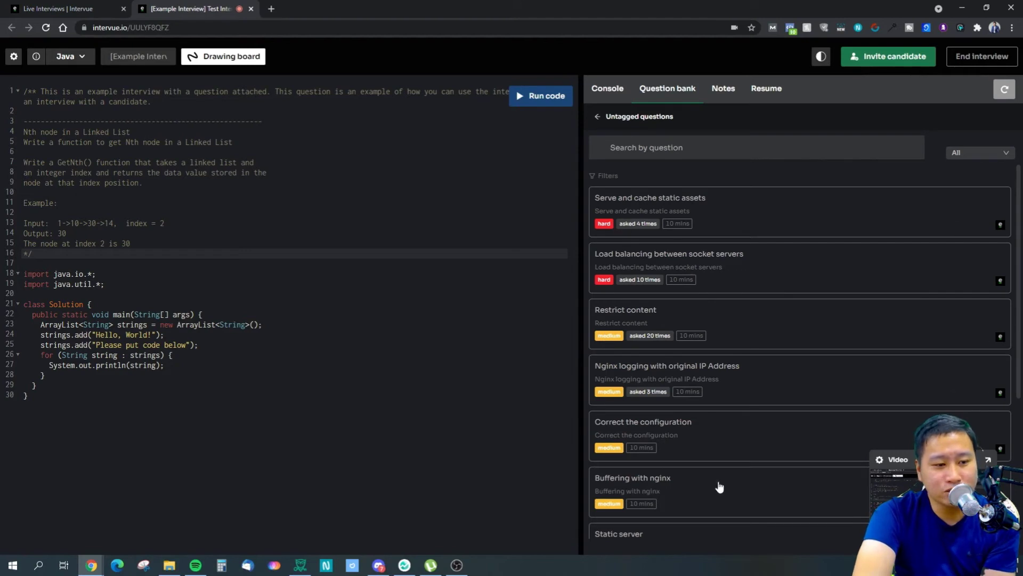
{"action": "scroll", "coordinate": [664, 462], "scroll_direction": "down", "scroll_amount": 4}
{"action": "scroll", "coordinate": [703, 373], "scroll_direction": "up", "scroll_amount": 4}
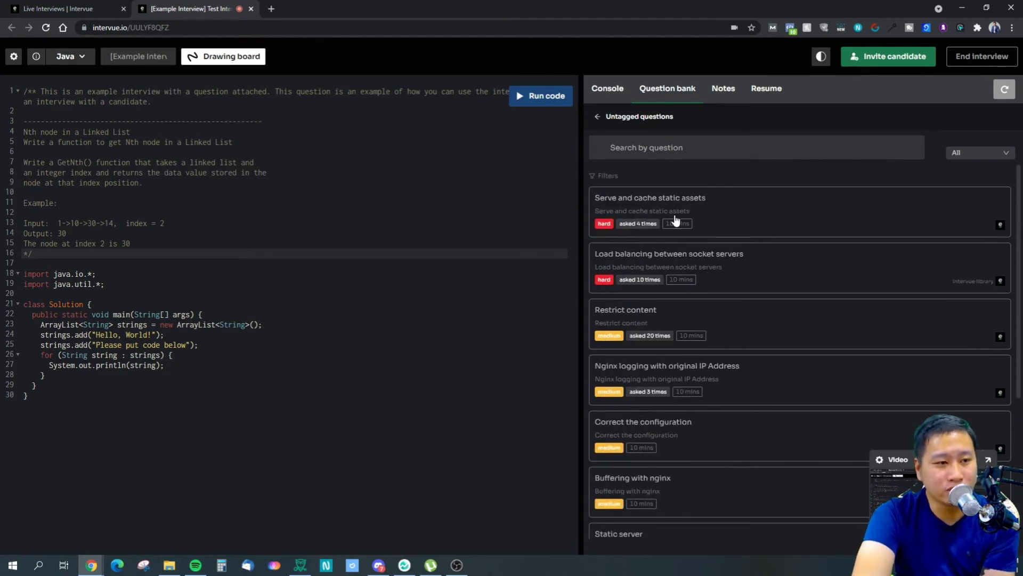
{"action": "left_click", "coordinate": [720, 103]}
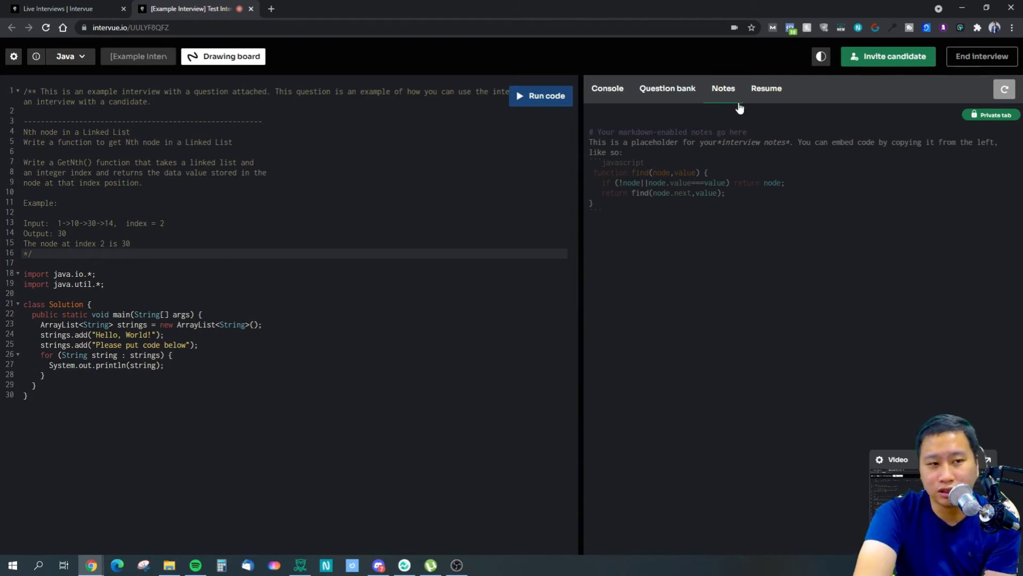
{"action": "left_click", "coordinate": [765, 96]}
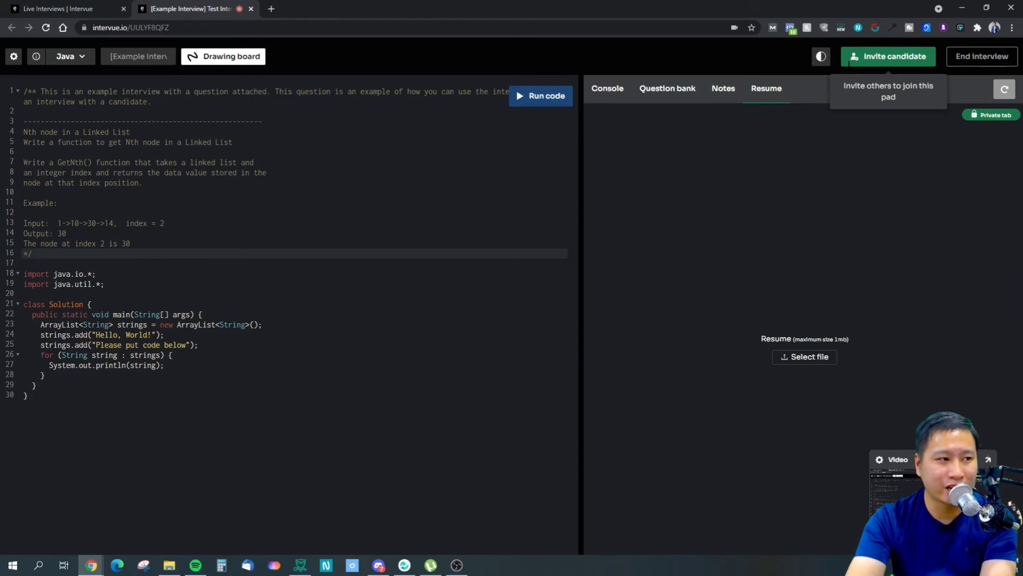
{"action": "left_click", "coordinate": [609, 103]}
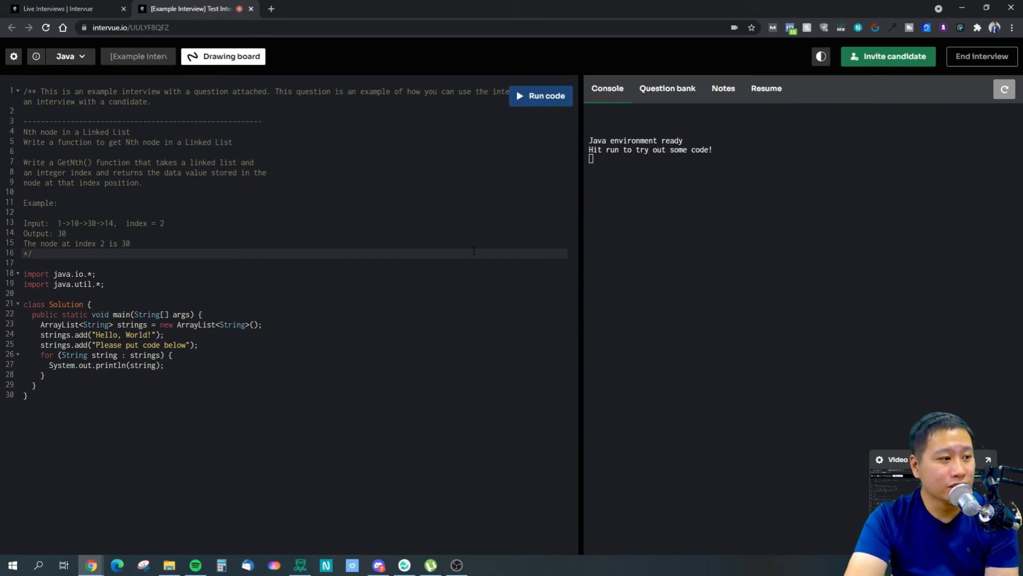
- End the interview, confirm, and go to the dashboard's Integrations page
{"action": "left_click", "coordinate": [981, 56]}
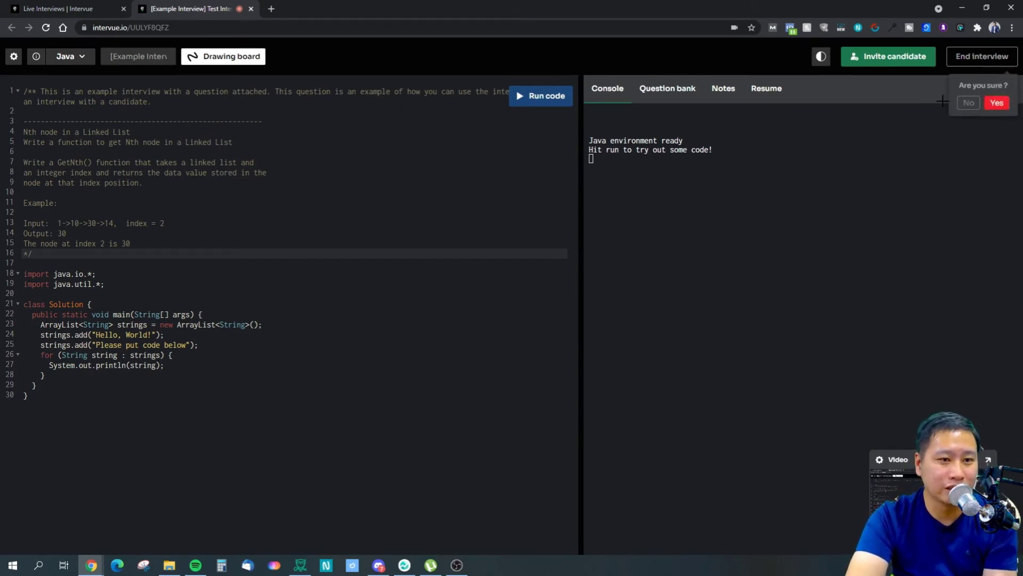
{"action": "left_click", "coordinate": [961, 124]}
{"action": "left_click", "coordinate": [79, 13]}
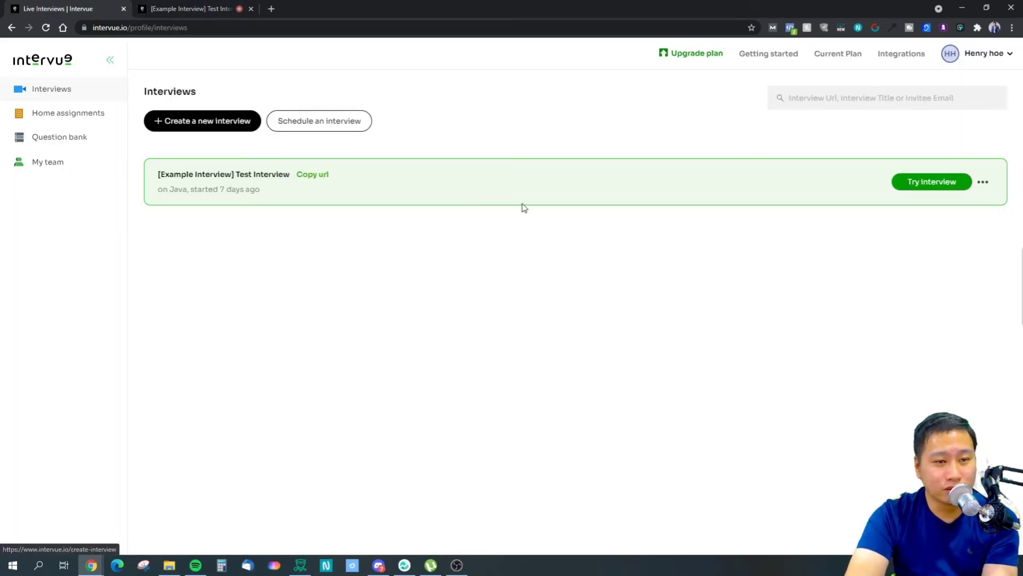
{"action": "left_click", "coordinate": [906, 53]}
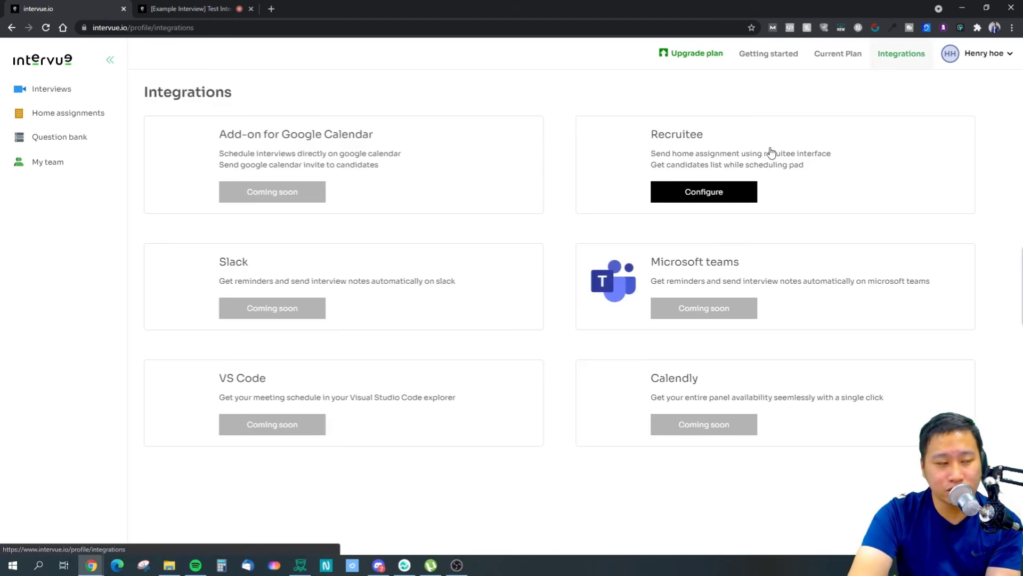